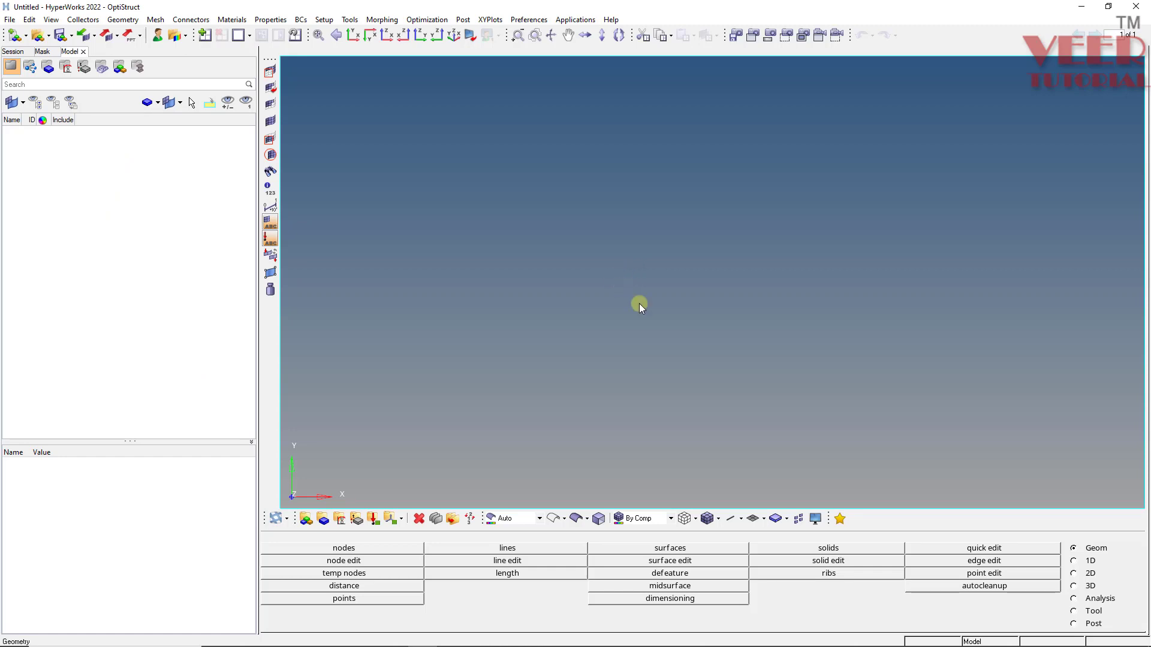
# Create a HyperMesh standard beam section of type Solid rectangle in HyperBeam
pyautogui.click(1089, 560)
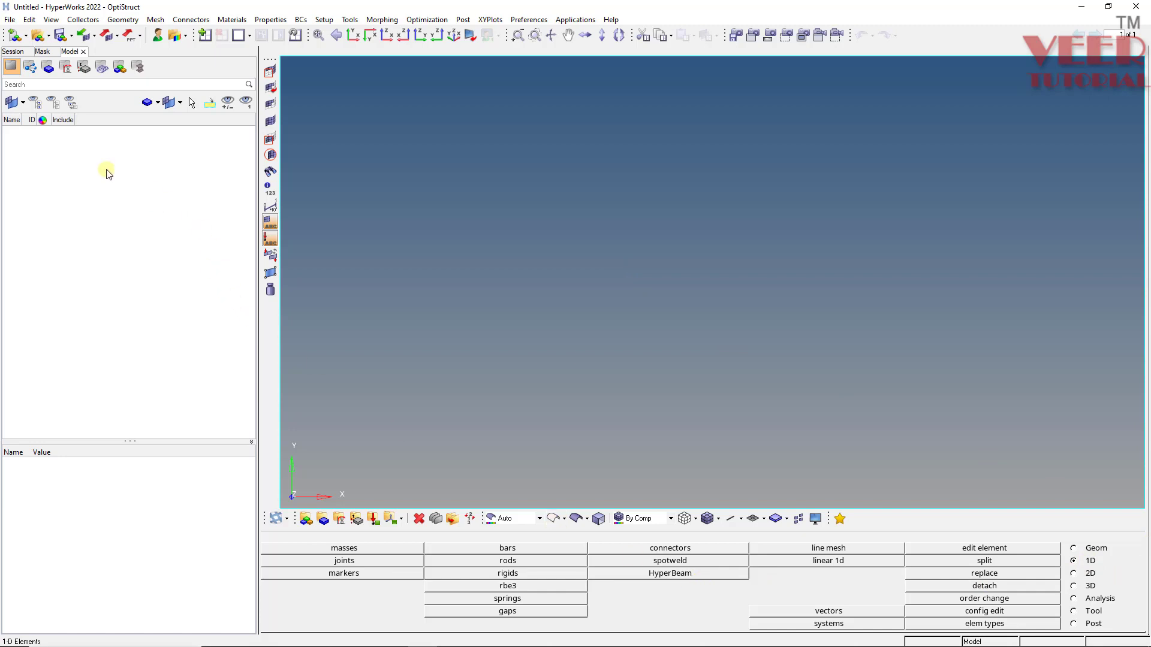
pyautogui.click(133, 64)
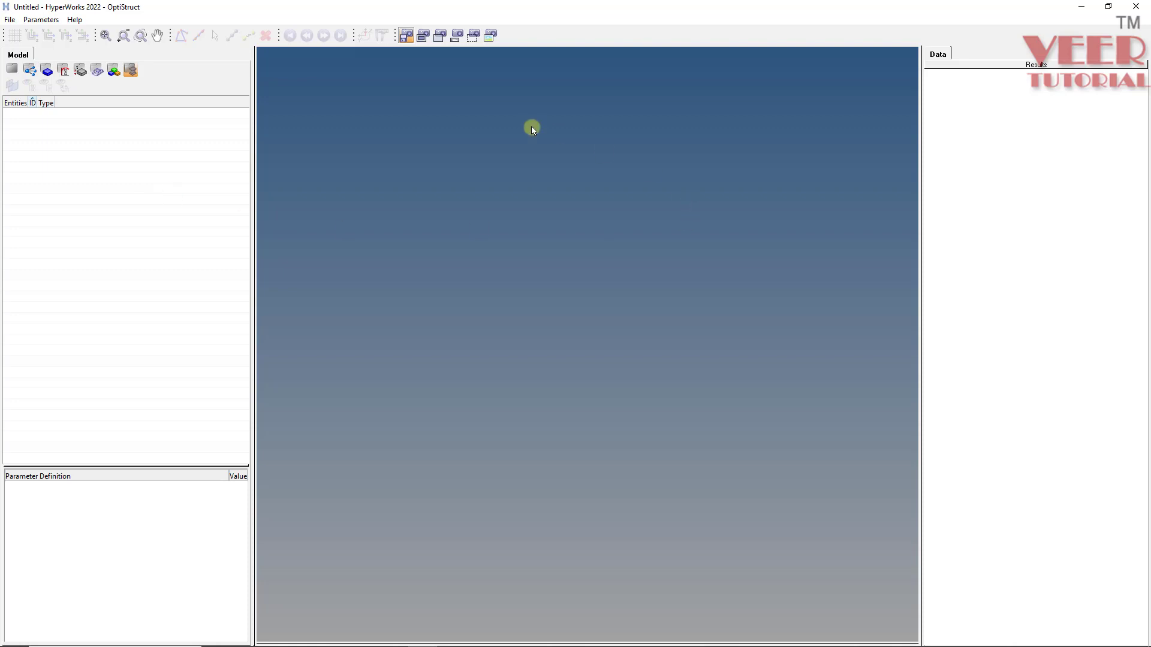
pyautogui.rightClick(94, 163)
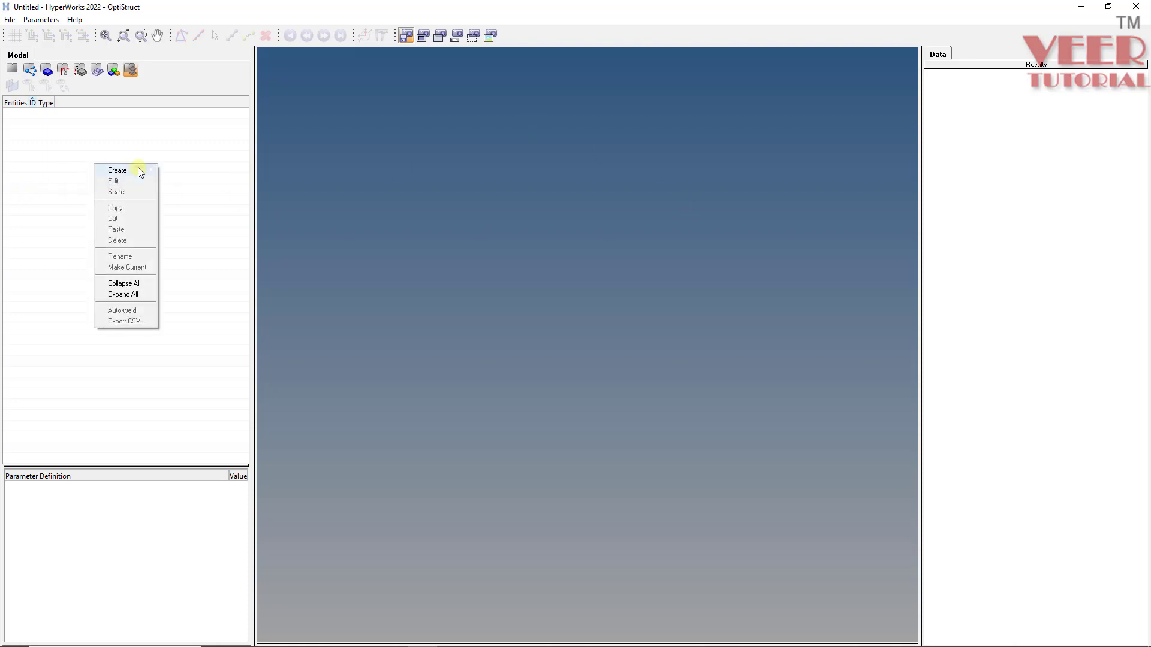
pyautogui.moveTo(142, 169)
pyautogui.moveTo(198, 180)
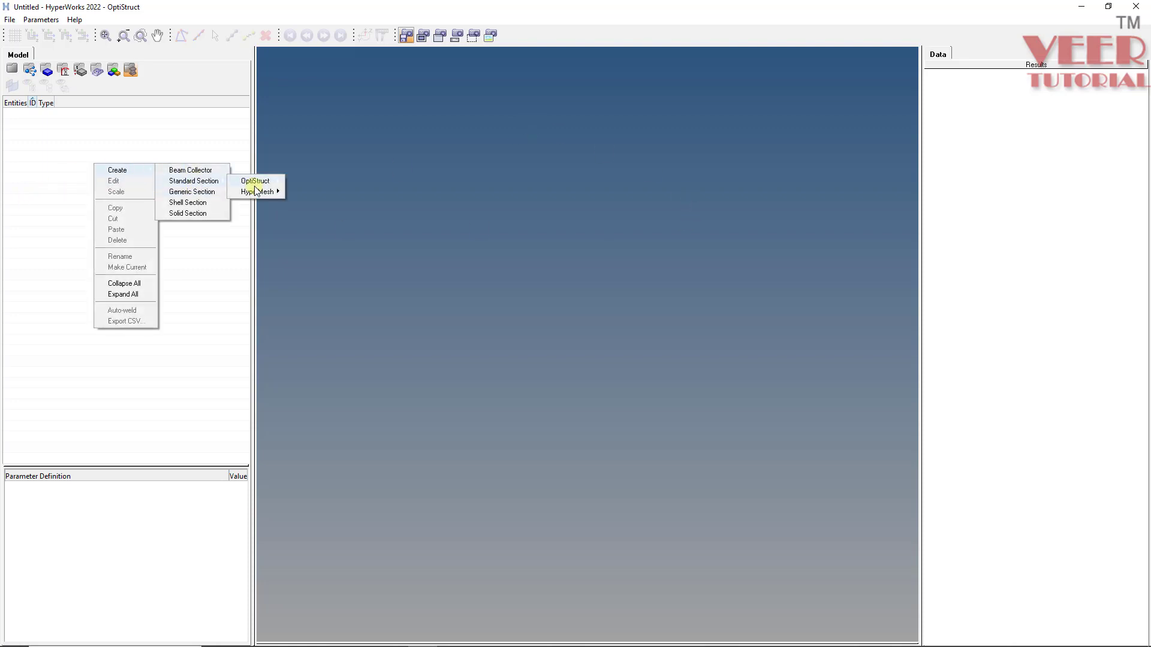
pyautogui.moveTo(265, 189)
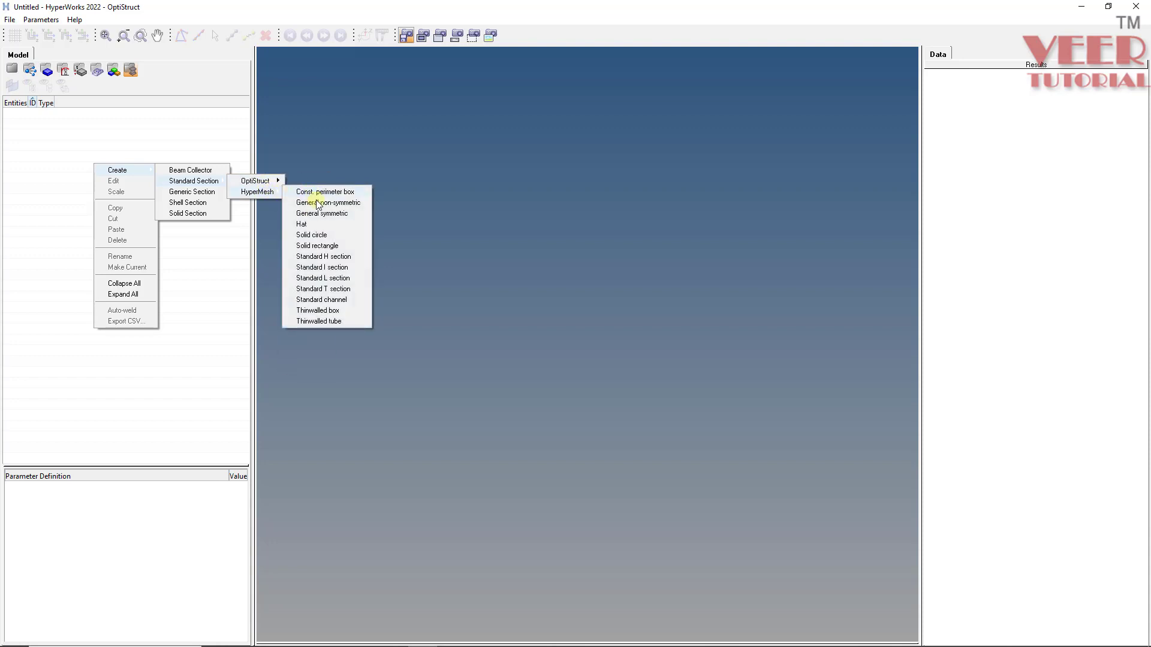
pyautogui.click(330, 246)
# Set the rectangle section's dimensions a and b to 100 each and return to the model view
pyautogui.doubleClick(234, 489)
pyautogui.write('100')
pyautogui.press('Return')
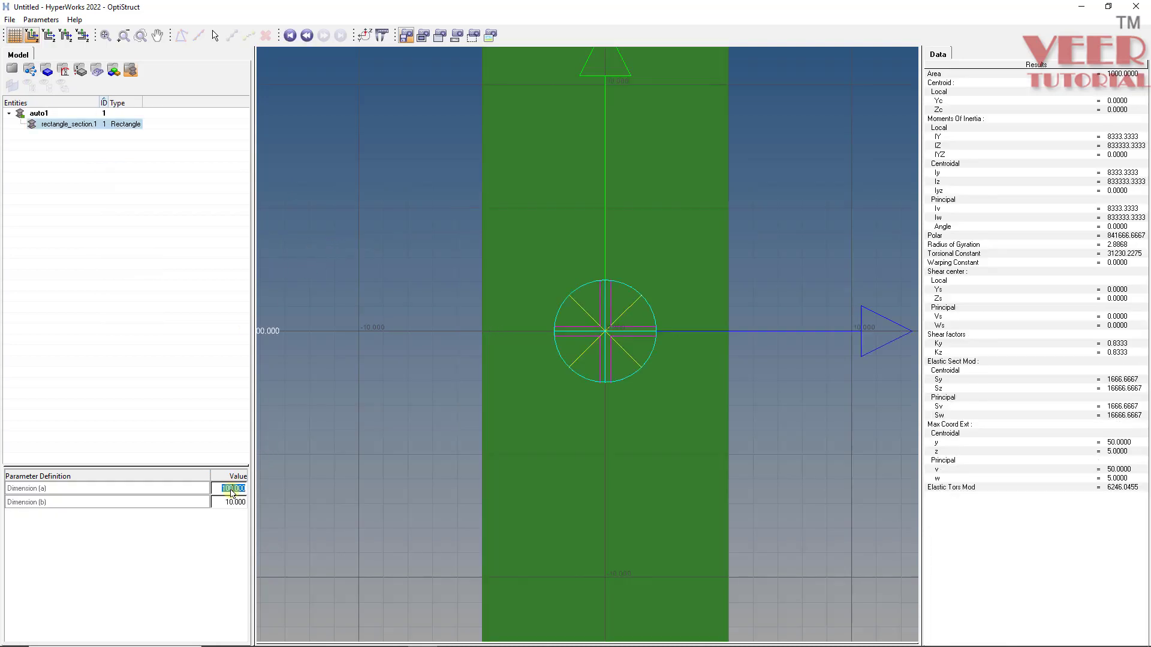
pyautogui.doubleClick(240, 504)
pyautogui.write('100')
pyautogui.press('Return')
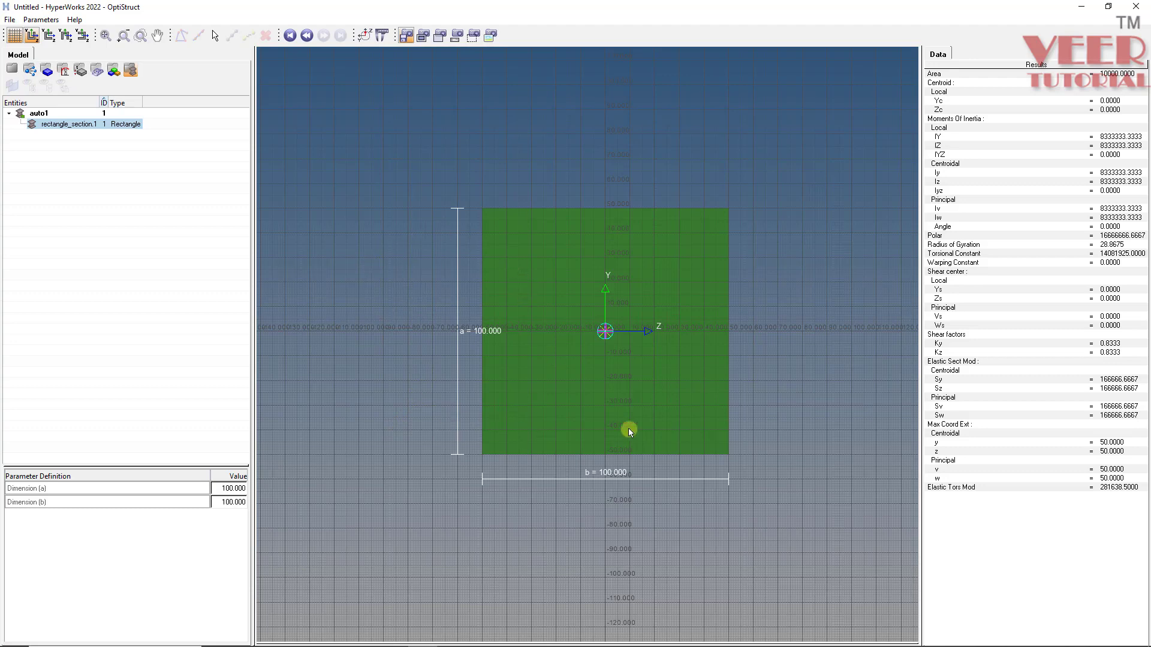
pyautogui.click(11, 70)
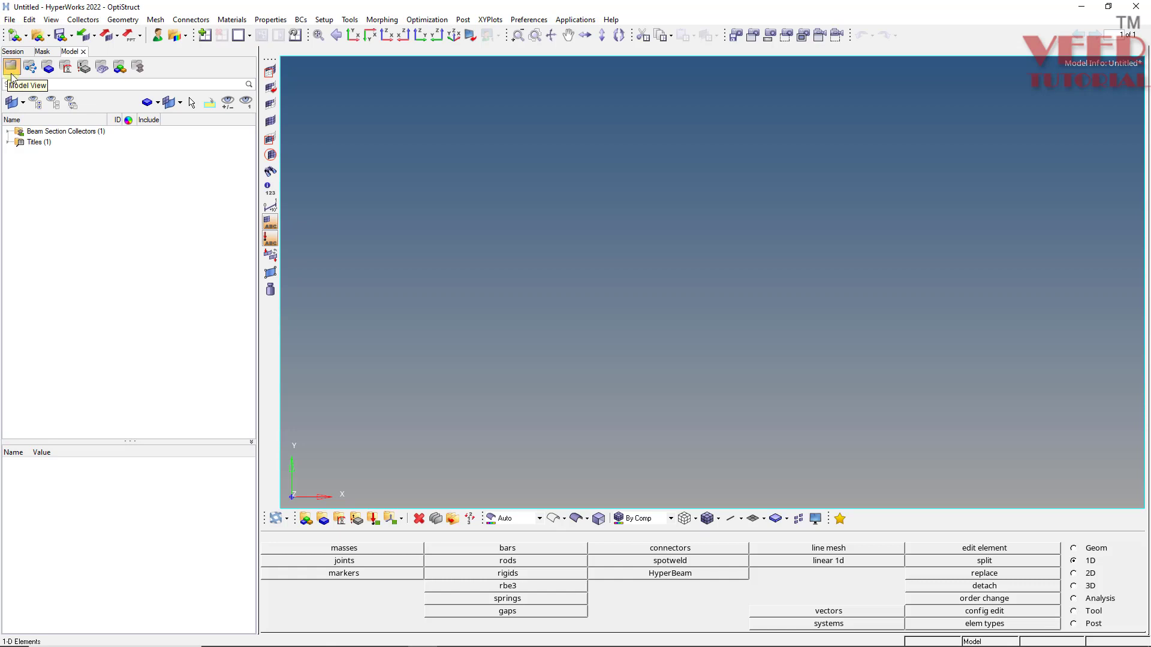
# Create a new material named STEEL
pyautogui.rightClick(100, 228)
pyautogui.moveTo(149, 235)
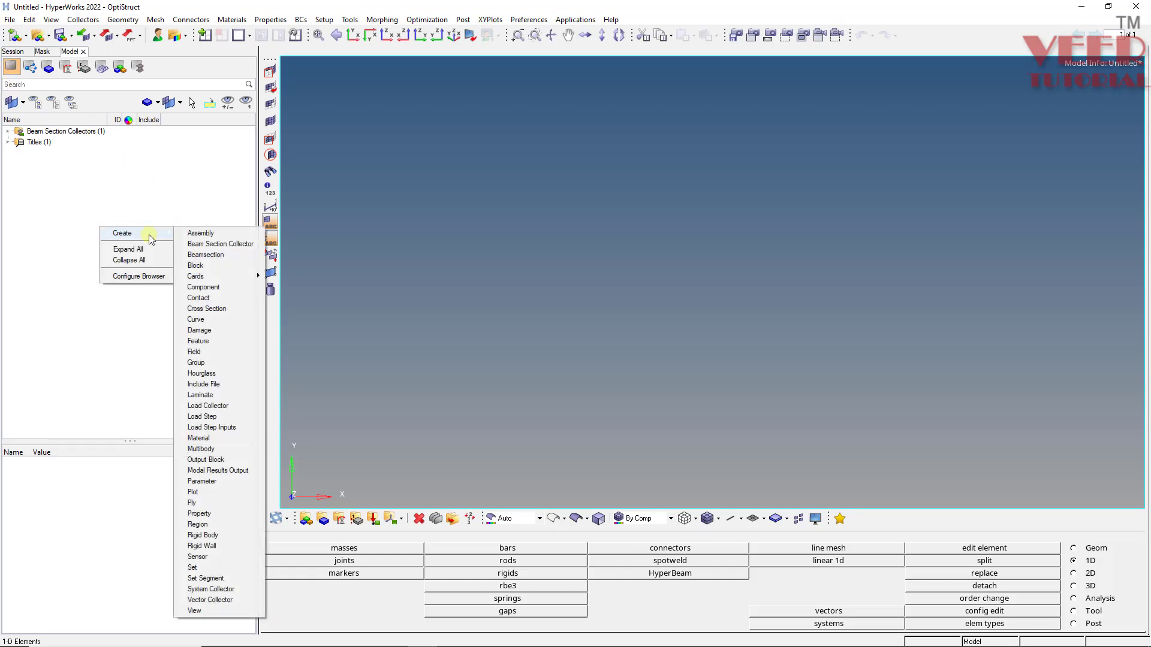
pyautogui.click(200, 439)
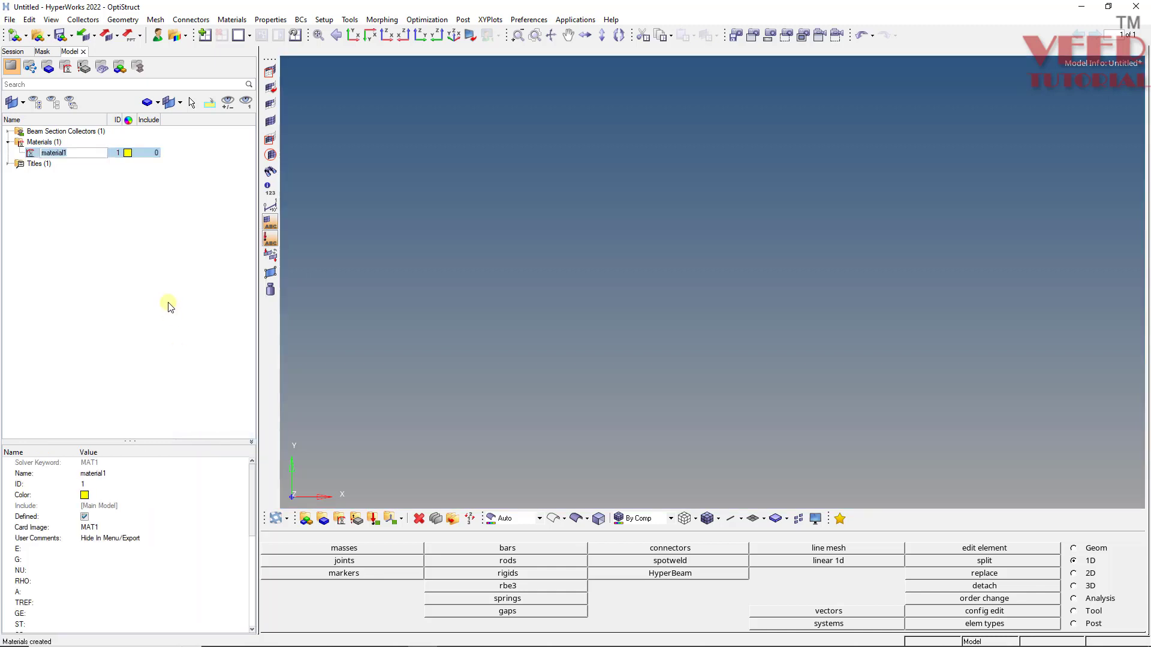
pyautogui.write('STEEL')
pyautogui.press('Return')
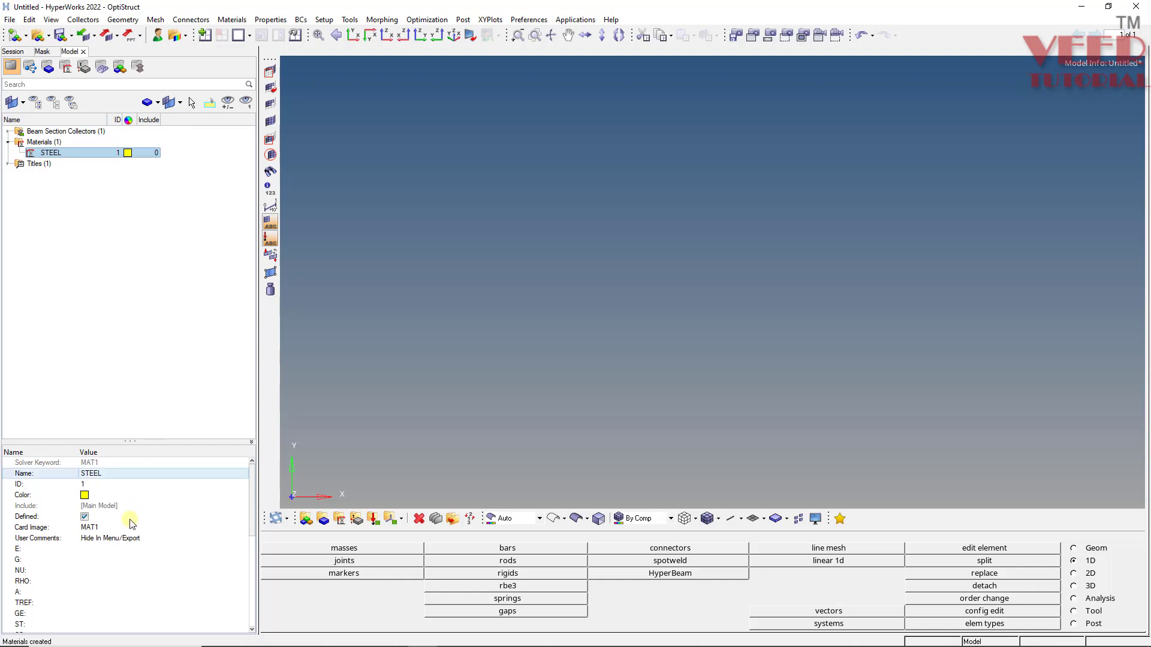
# Set the STEEL material's E to 210000 and NU to 0.3
pyautogui.click(108, 550)
pyautogui.write('210000')
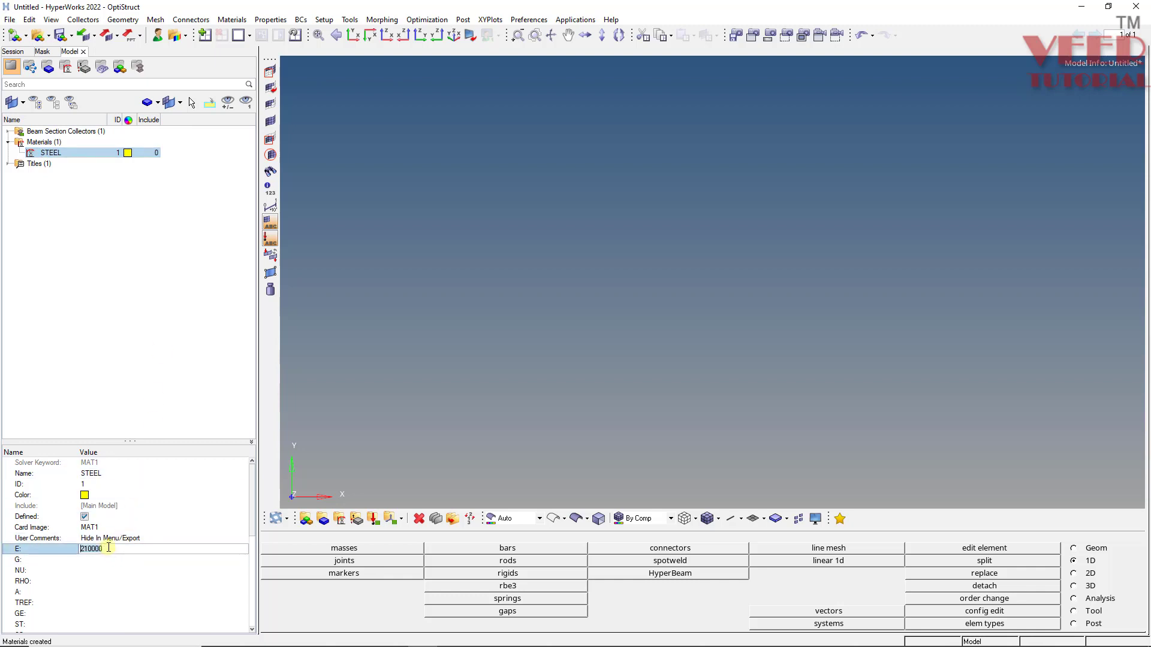
pyautogui.press('Return')
pyautogui.click(101, 572)
pyautogui.write('0.3')
pyautogui.press('Return')
pyautogui.click(84, 371)
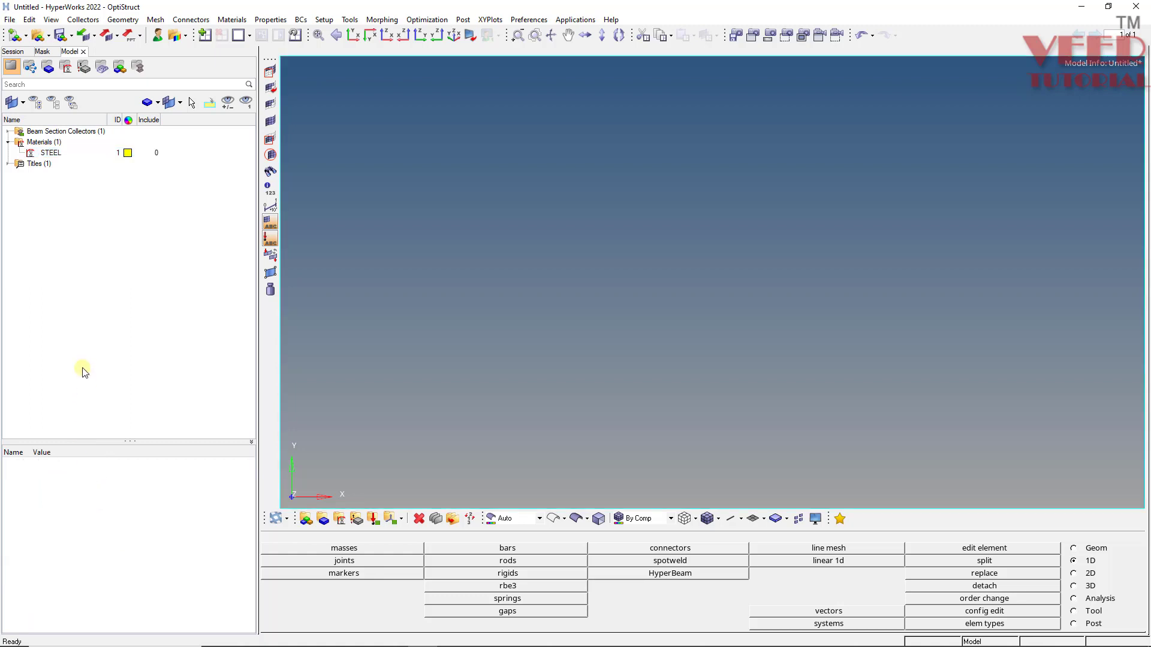
# Create a new property named PBEAM
pyautogui.click(53, 153)
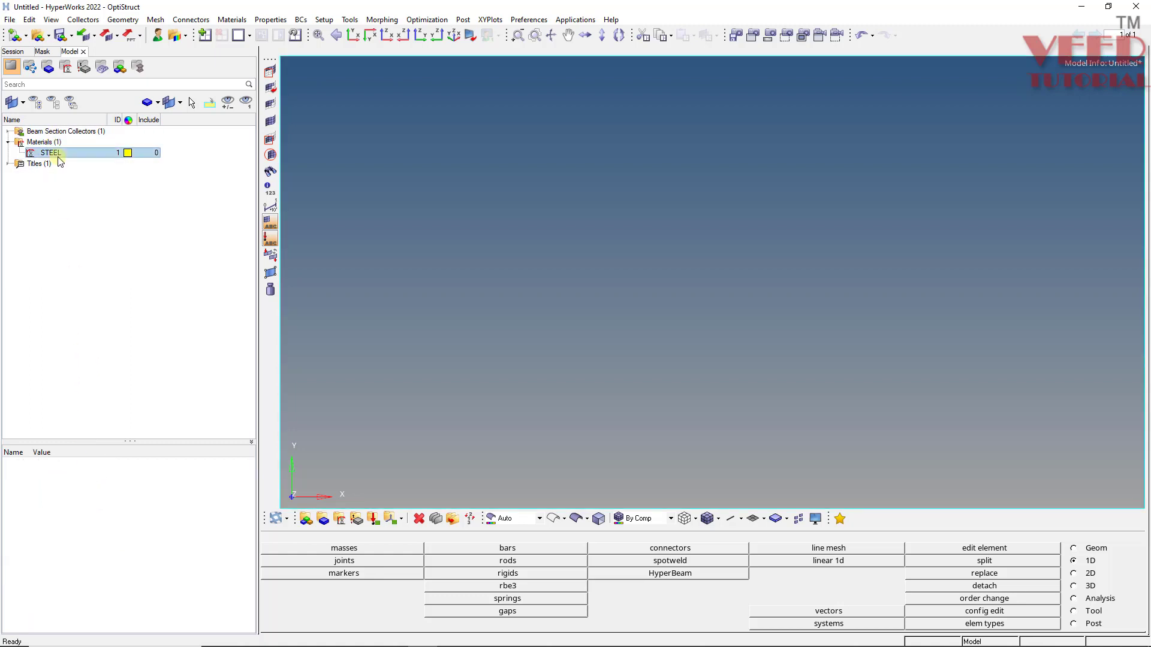
pyautogui.rightClick(111, 275)
pyautogui.moveTo(128, 278)
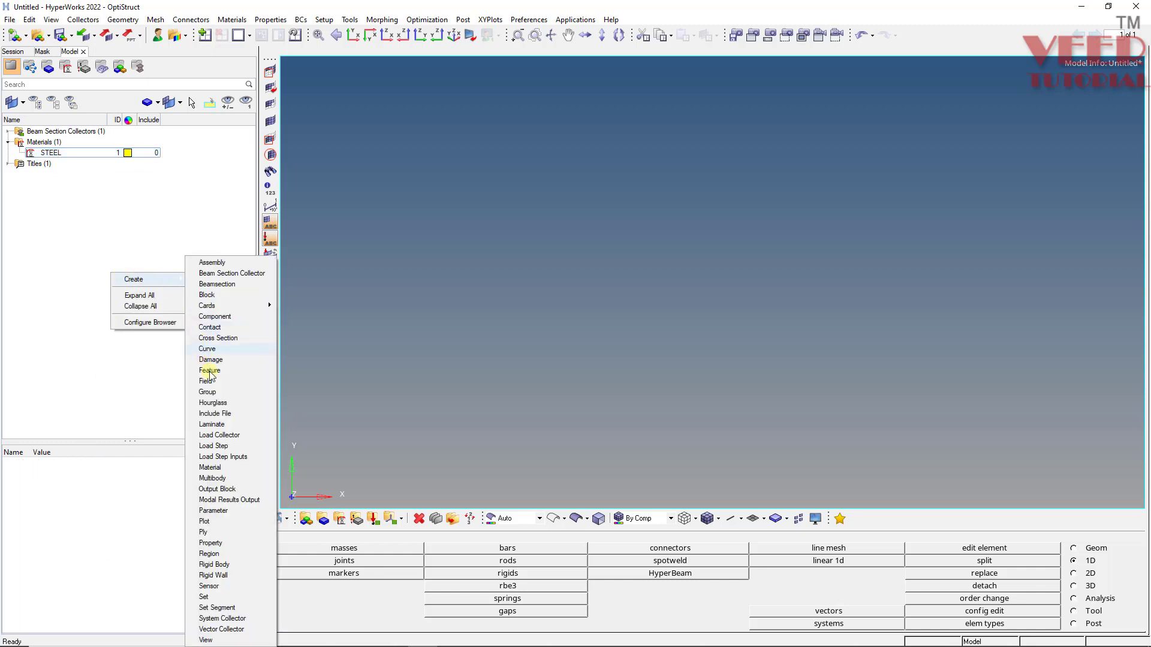
pyautogui.click(219, 544)
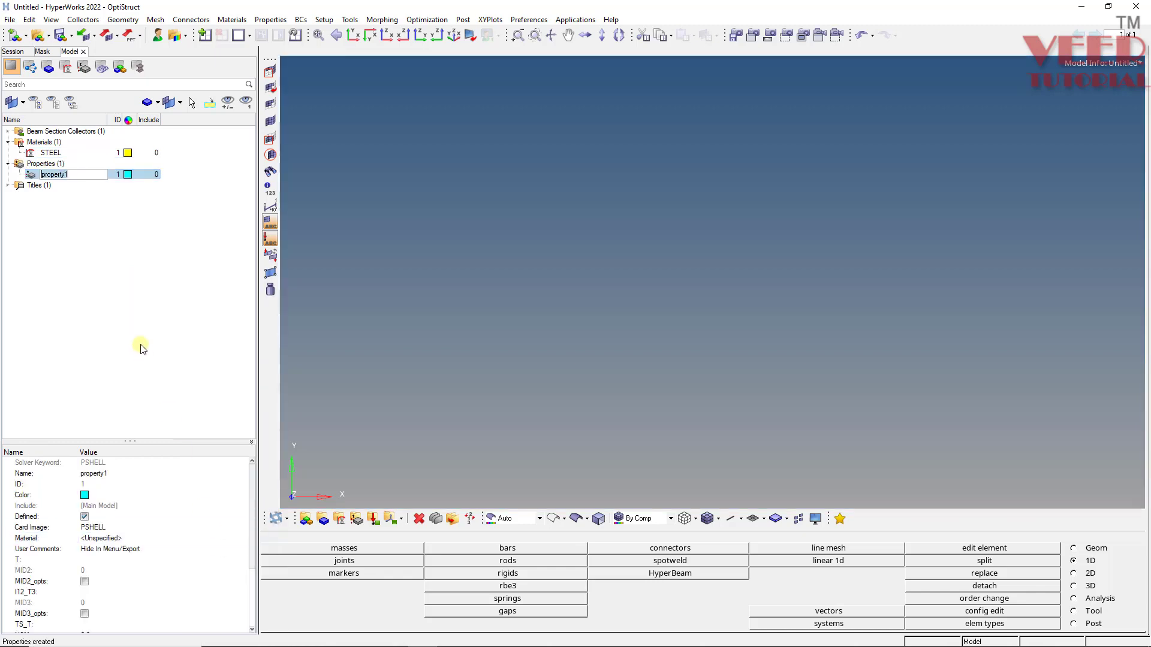
pyautogui.write('PBEAM')
pyautogui.press('Return')
# Change the PBEAM property's card image to PBEAM and accept the card change
pyautogui.click(78, 186)
pyautogui.click(69, 174)
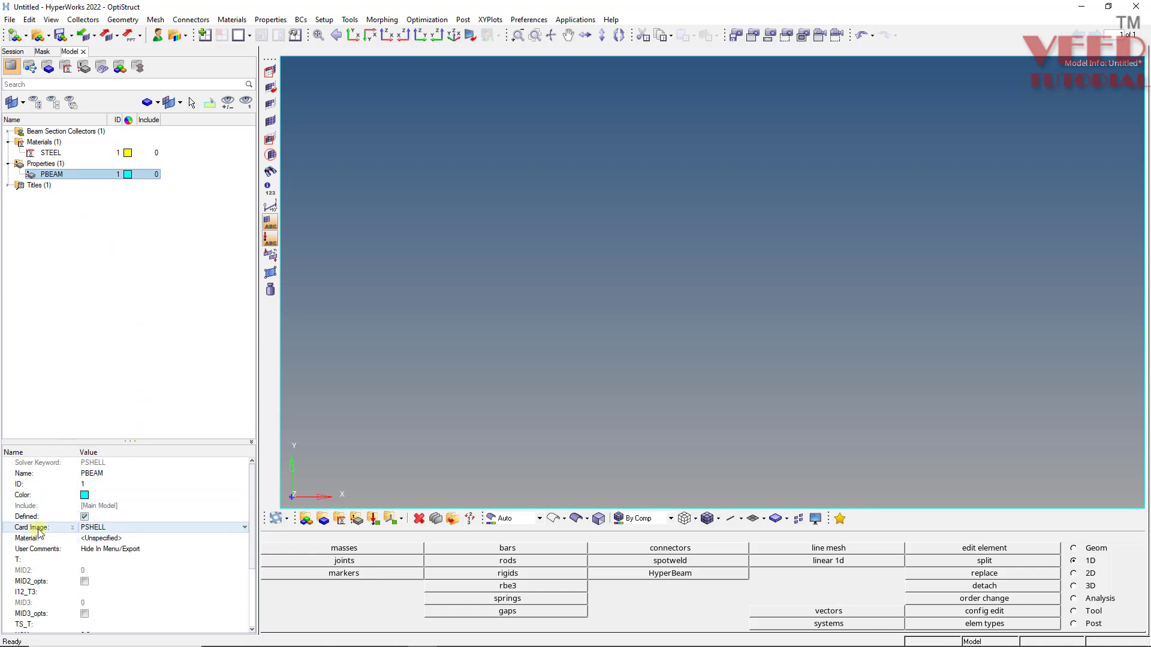
pyautogui.click(104, 529)
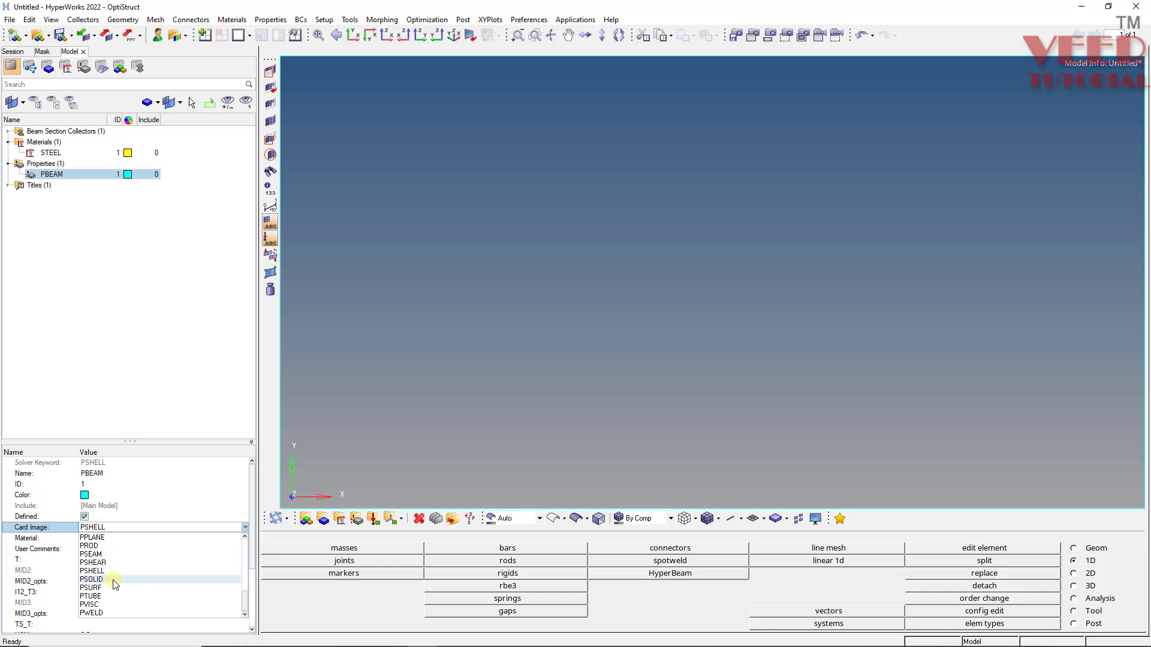
pyautogui.scroll(10, 116, 585)
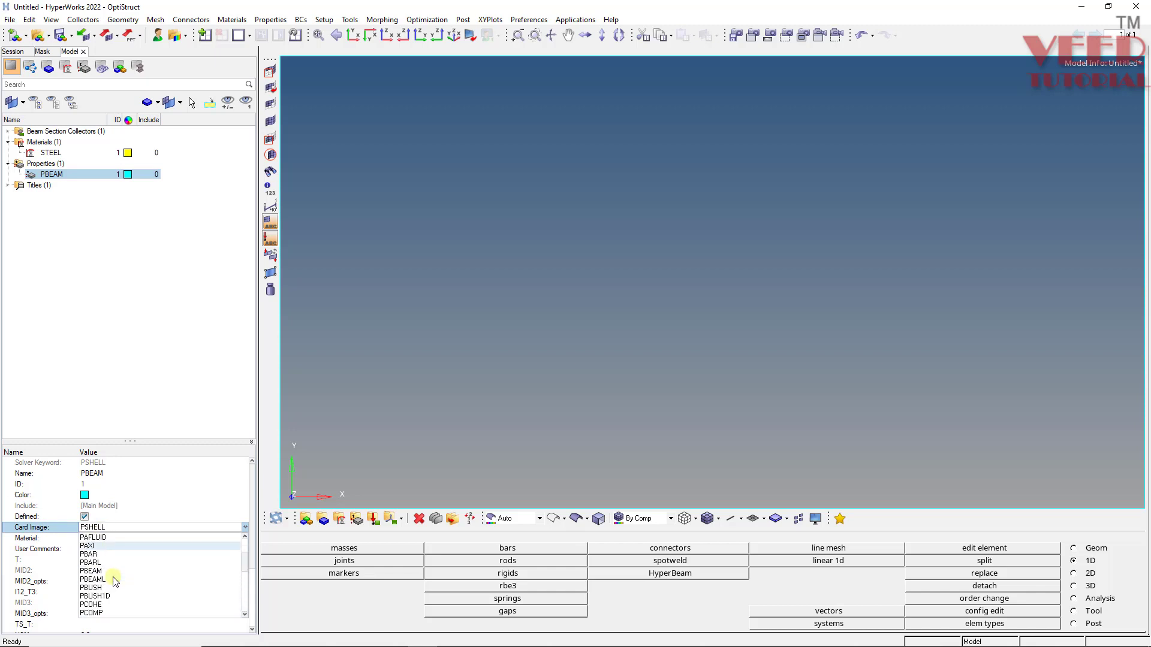
pyautogui.click(96, 571)
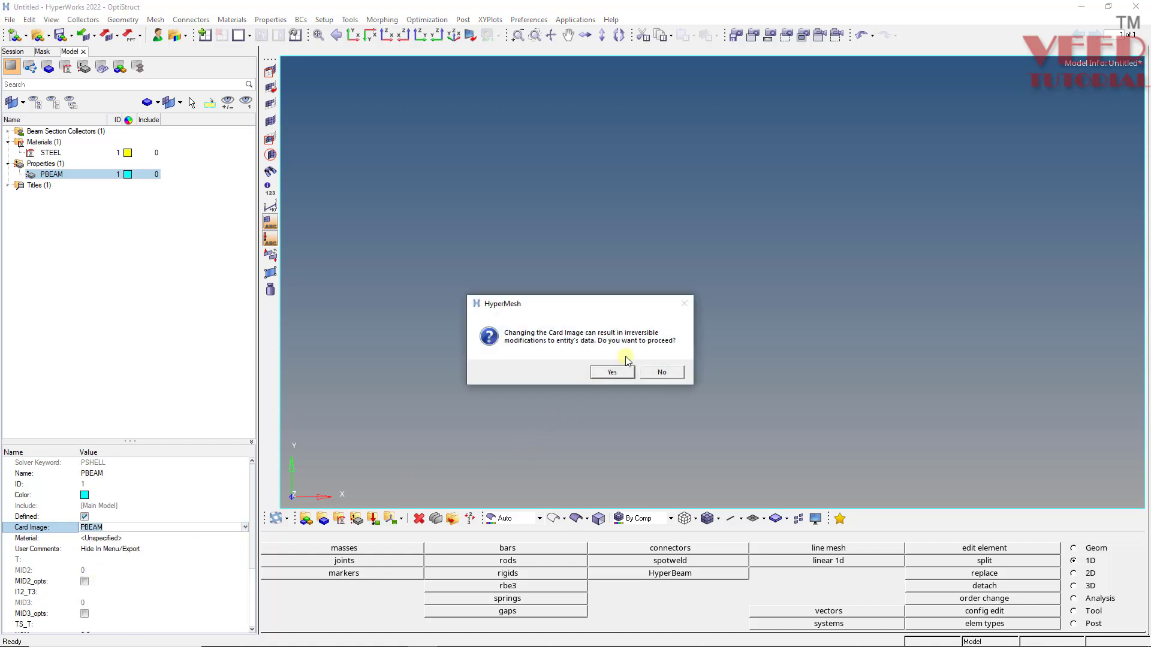
pyautogui.click(613, 372)
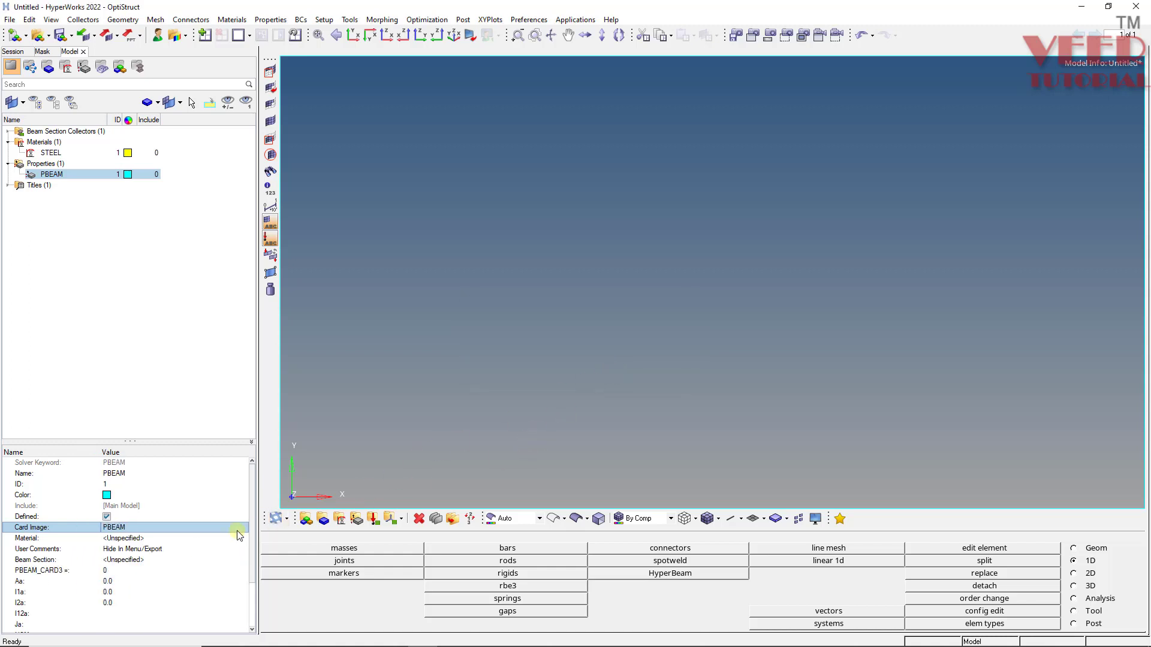
# Assign the STEEL material to the PBEAM property
pyautogui.click(114, 538)
pyautogui.click(139, 541)
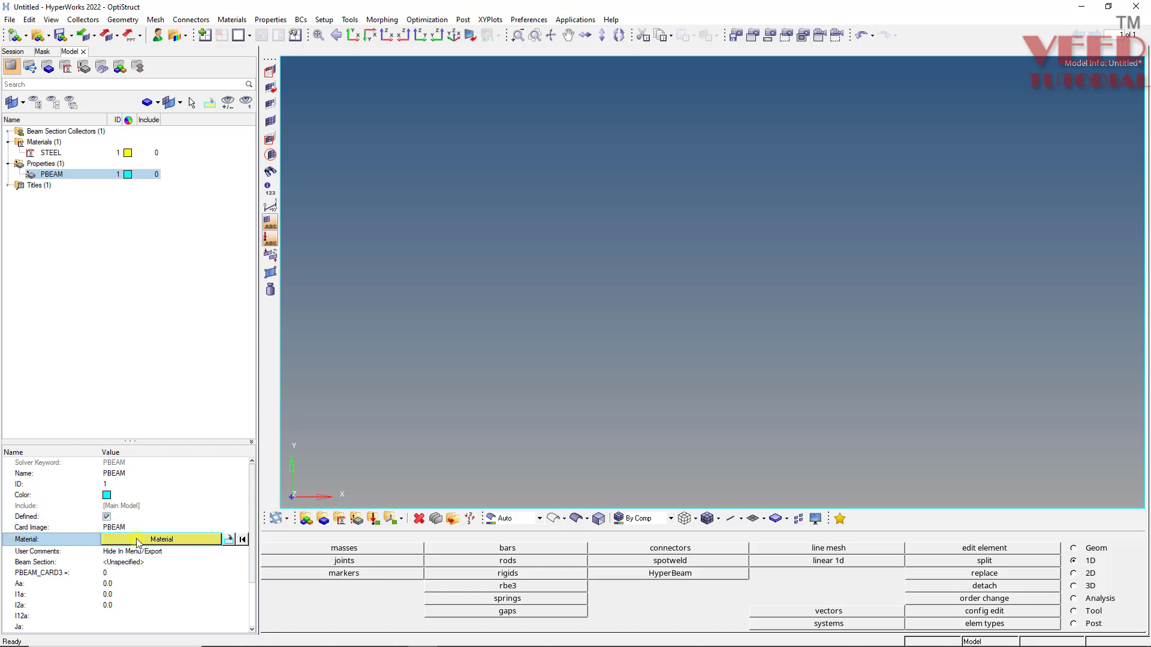
pyautogui.click(139, 541)
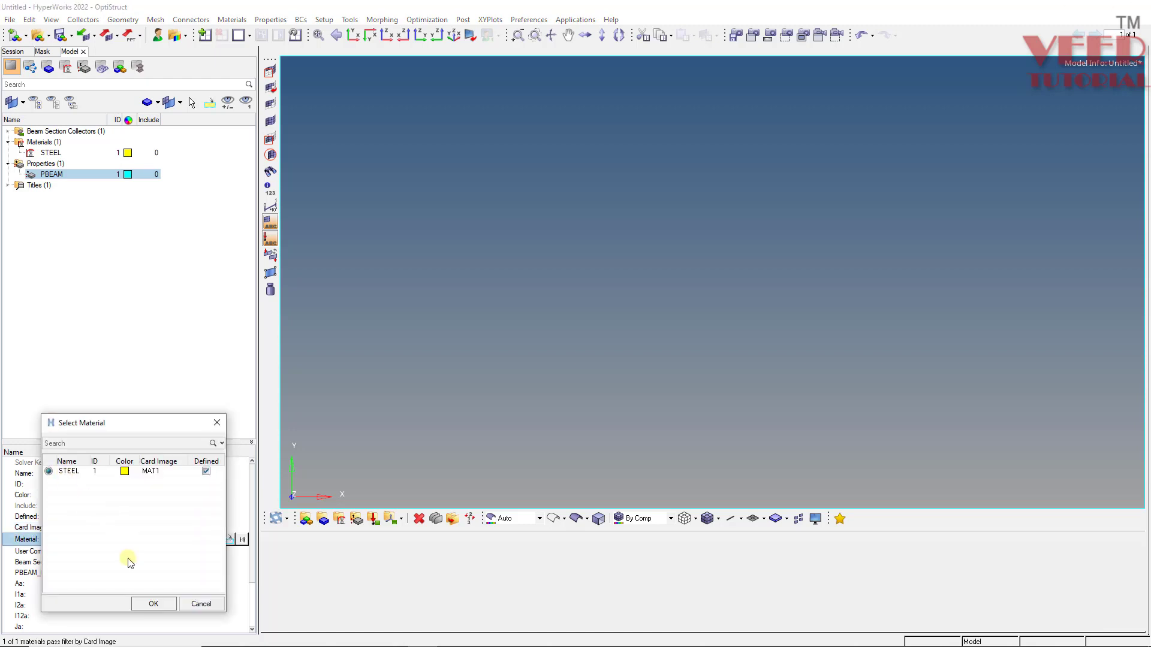
pyautogui.click(154, 604)
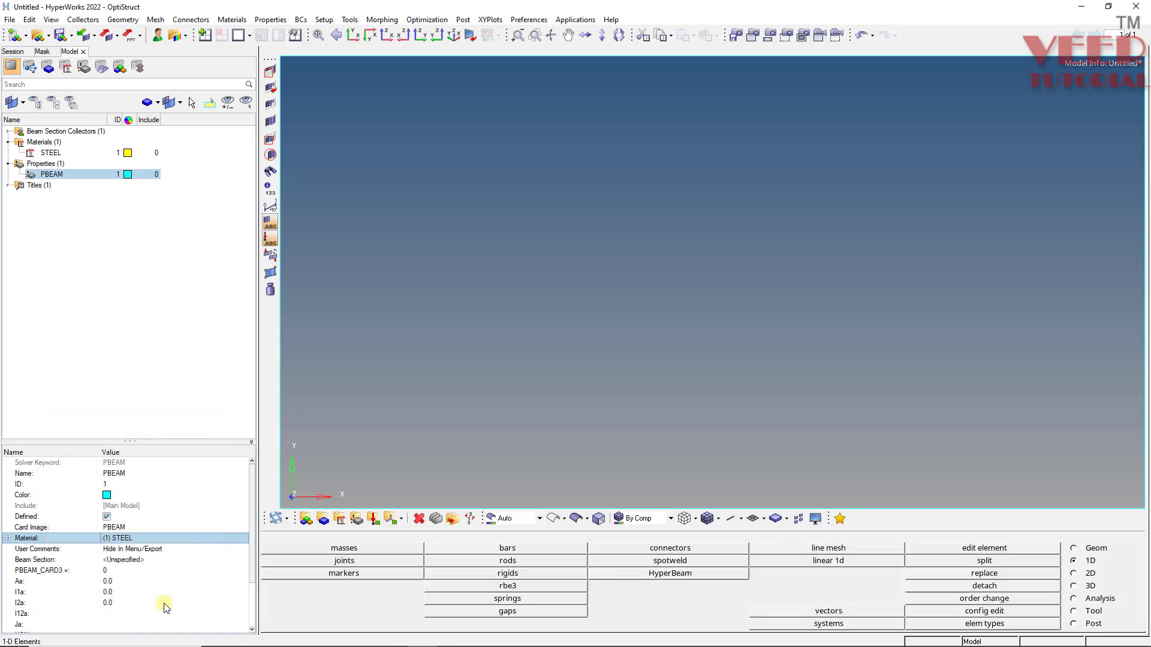
# Assign rectangle_section.1 as the beam section of the PBEAM property
pyautogui.click(124, 561)
pyautogui.click(127, 561)
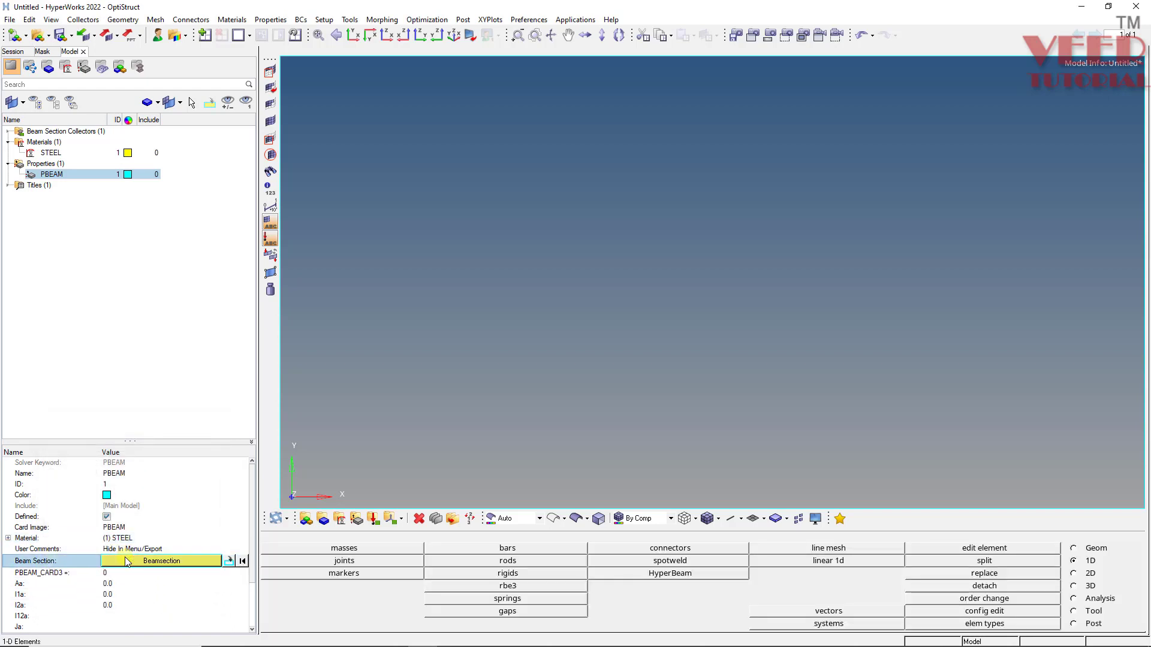
pyautogui.click(156, 564)
pyautogui.click(87, 472)
pyautogui.click(129, 604)
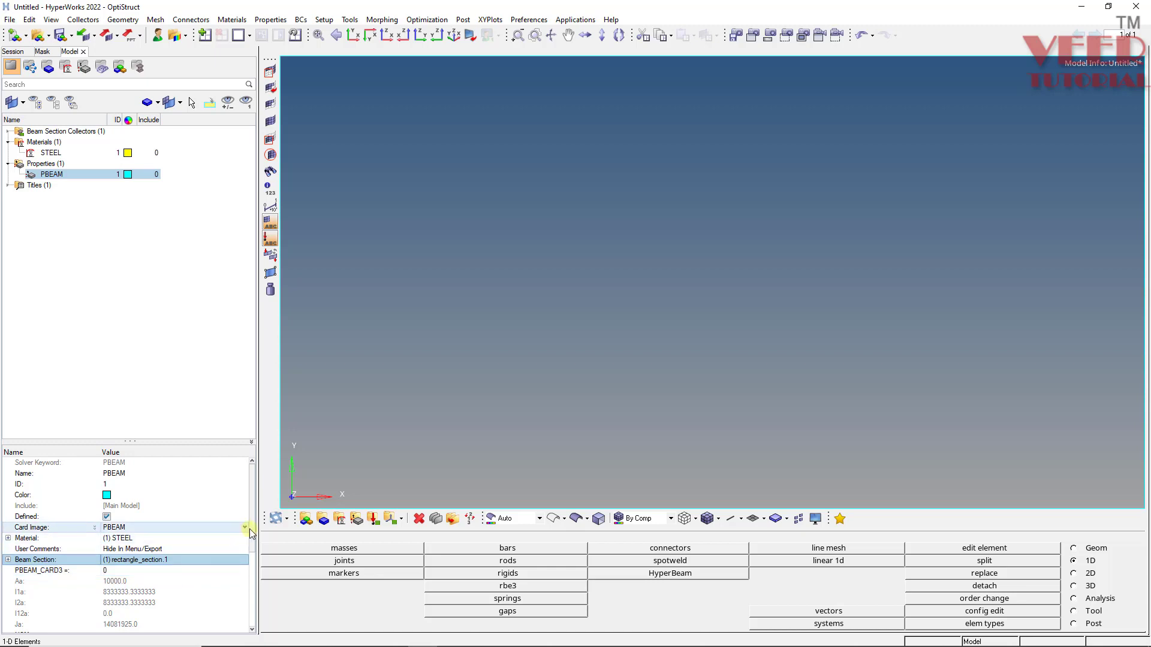
# Enable CONTINUATION LINE 2 on the PBEAM property, with C1a at 0 and C2a at 50
pyautogui.scroll(-5, 233, 514)
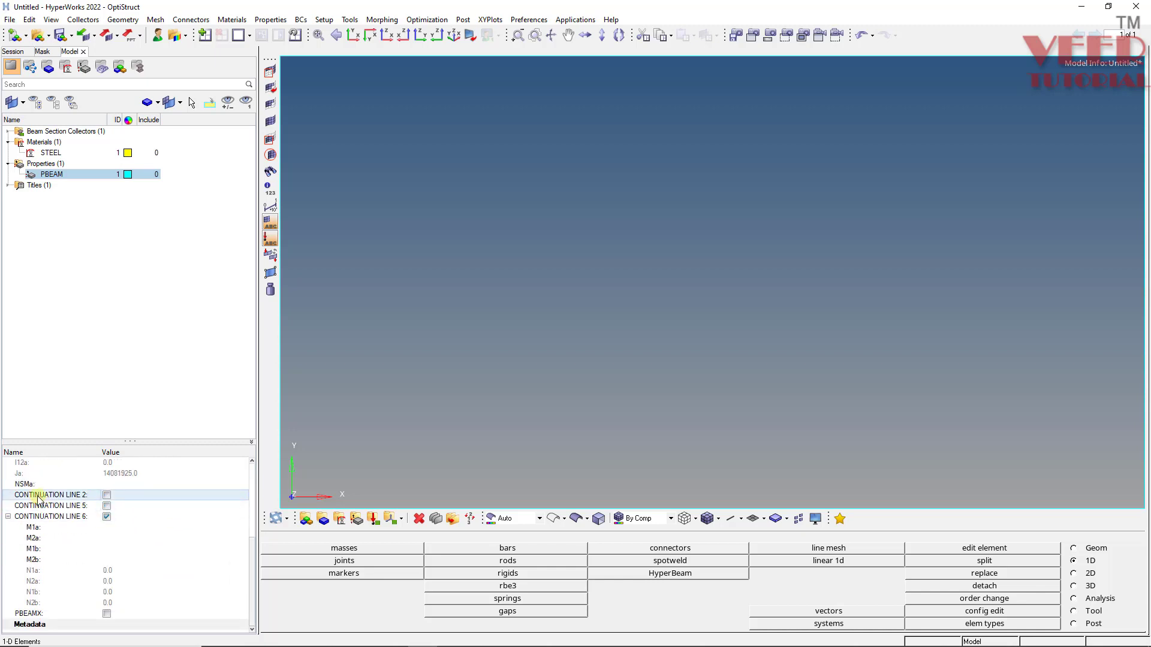
pyautogui.click(107, 496)
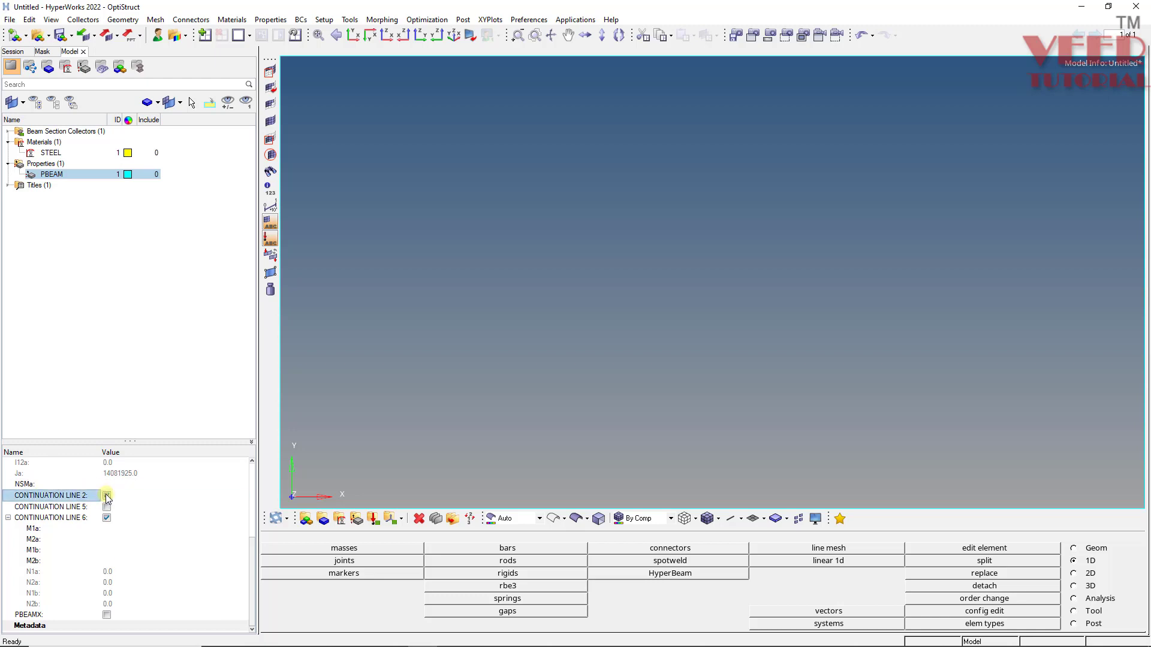
pyautogui.click(107, 496)
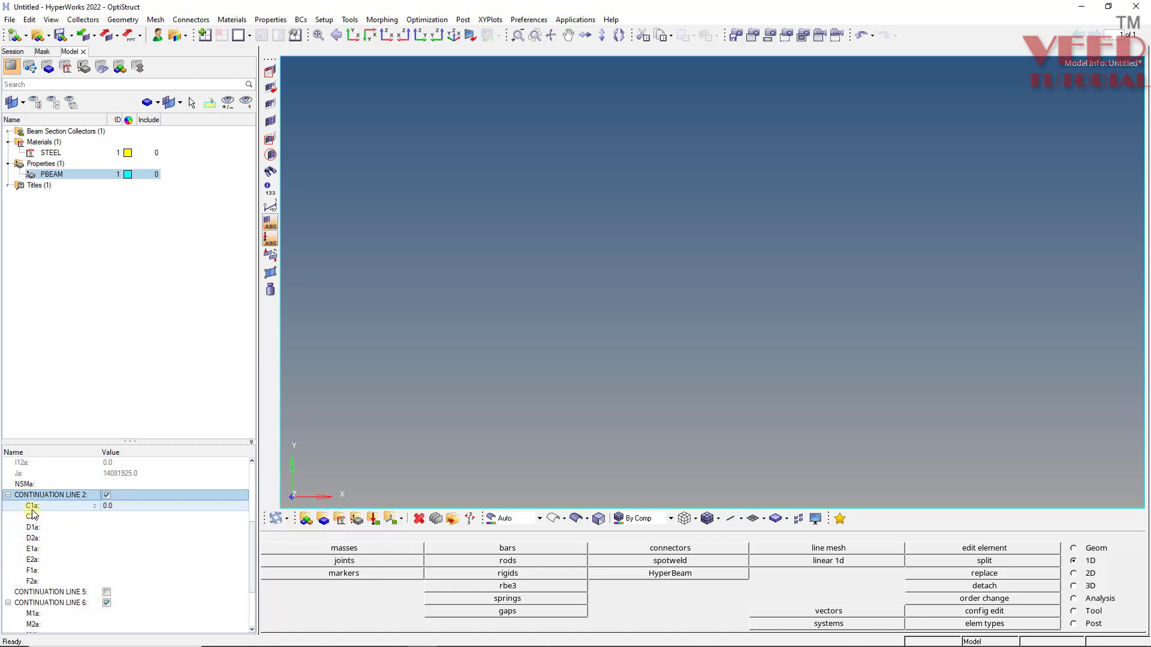
pyautogui.click(106, 507)
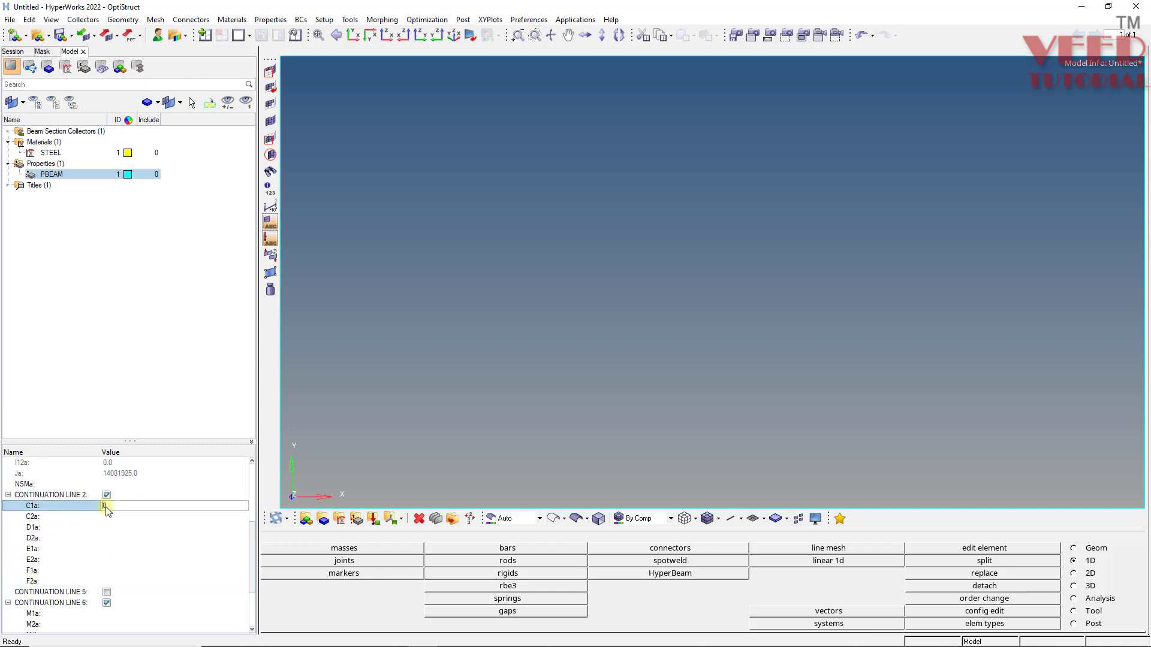
pyautogui.click(110, 517)
pyautogui.write('50')
pyautogui.click(67, 226)
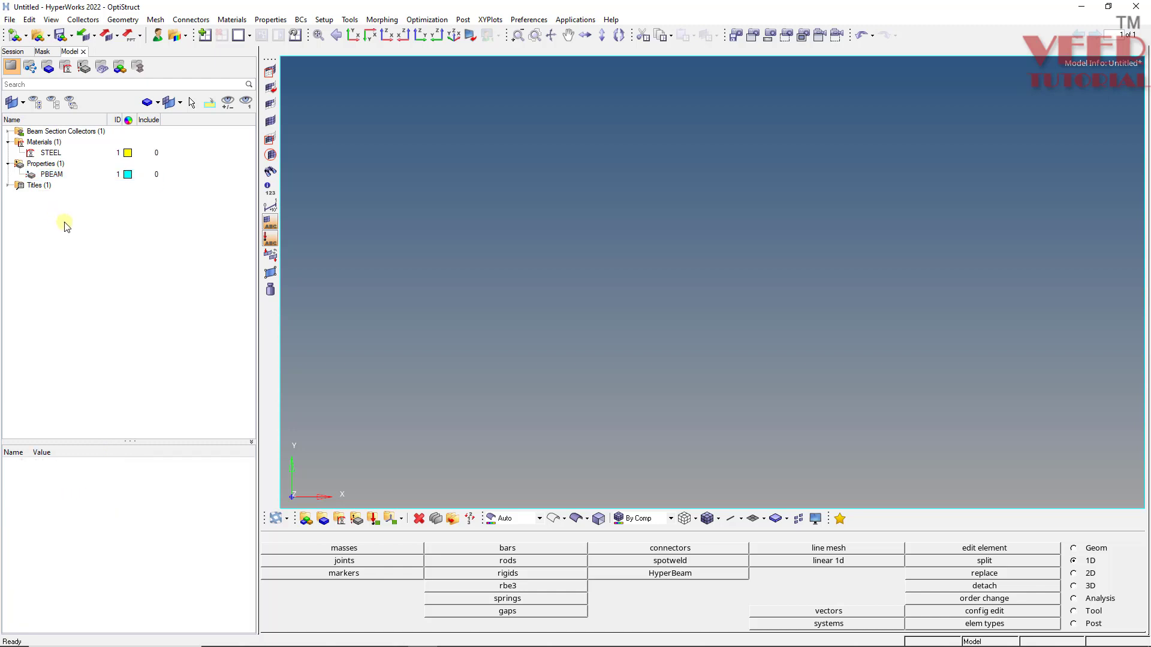
# Set D1a to 50 and D2a to 0 in the PBEAM property's CONTINUATION LINE 2
pyautogui.click(71, 174)
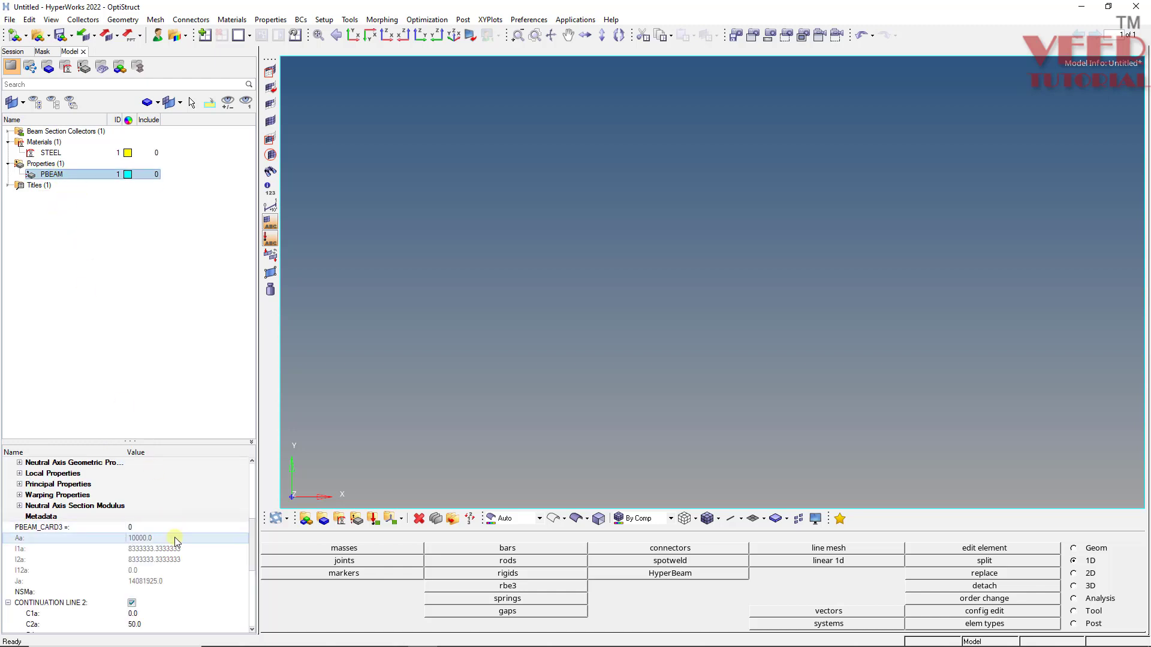
pyautogui.moveTo(251, 571); pyautogui.dragTo(253, 608)
pyautogui.click(157, 507)
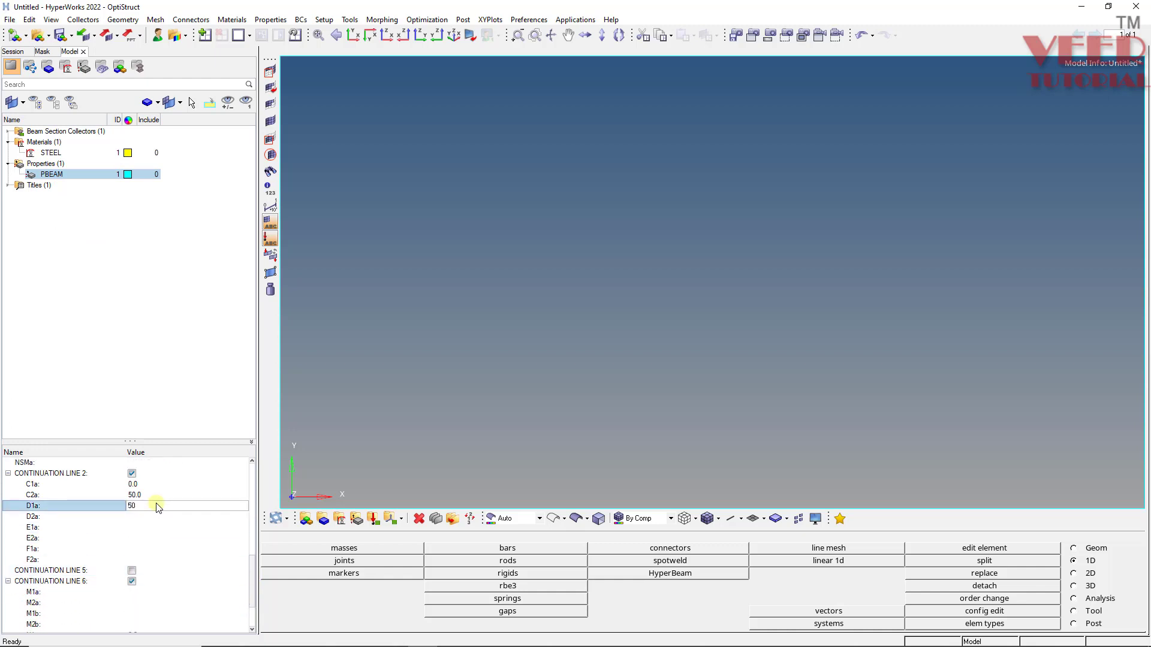
pyautogui.write('50')
pyautogui.click(147, 517)
pyautogui.click(132, 592)
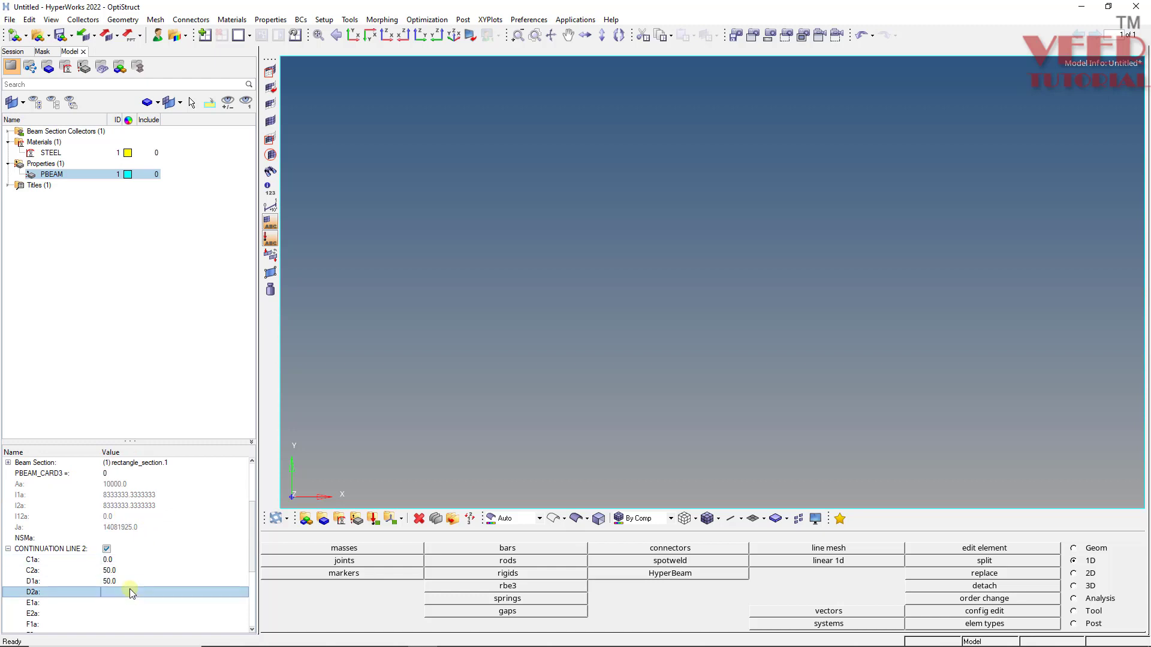
pyautogui.press('Return')
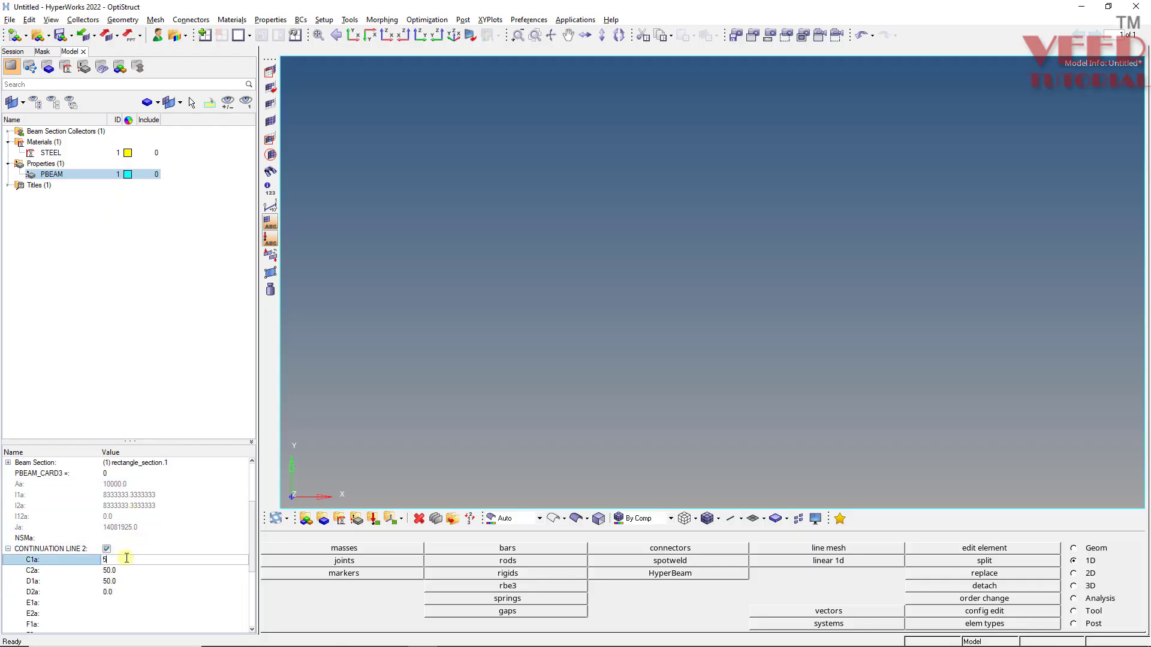
# Correct the PBEAM stress recovery points in CONTINUATION LINE 2: C1a 50, C2a 0, D1a 0 and D2a 50
pyautogui.click(124, 571)
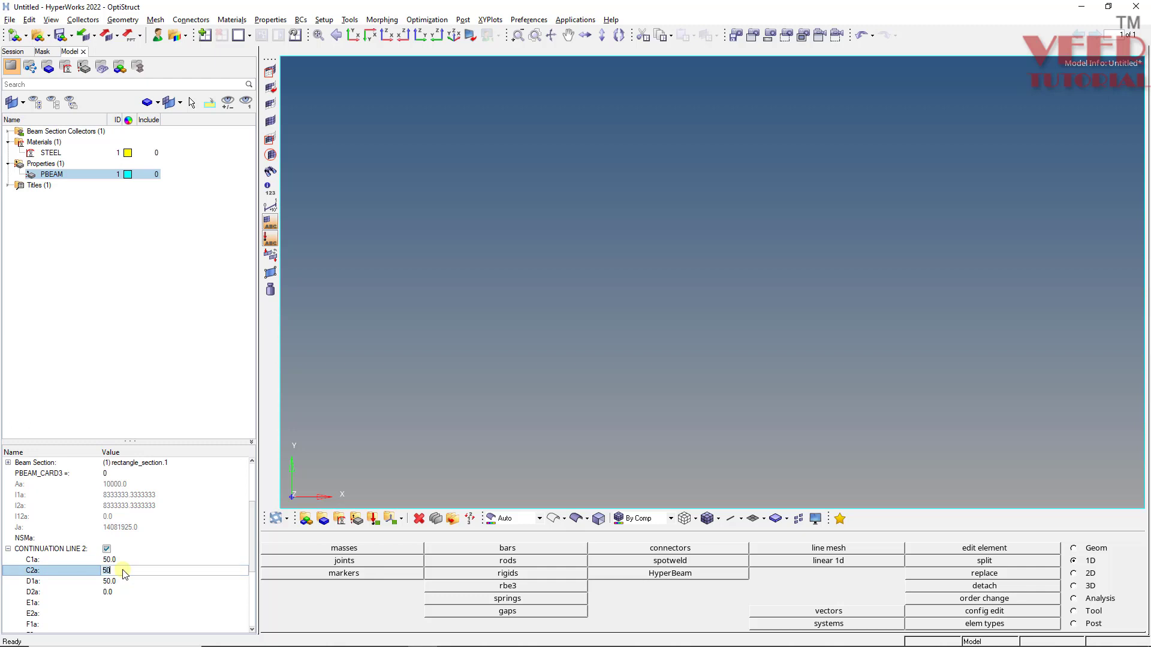
pyautogui.click(123, 582)
pyautogui.click(124, 581)
pyautogui.click(123, 592)
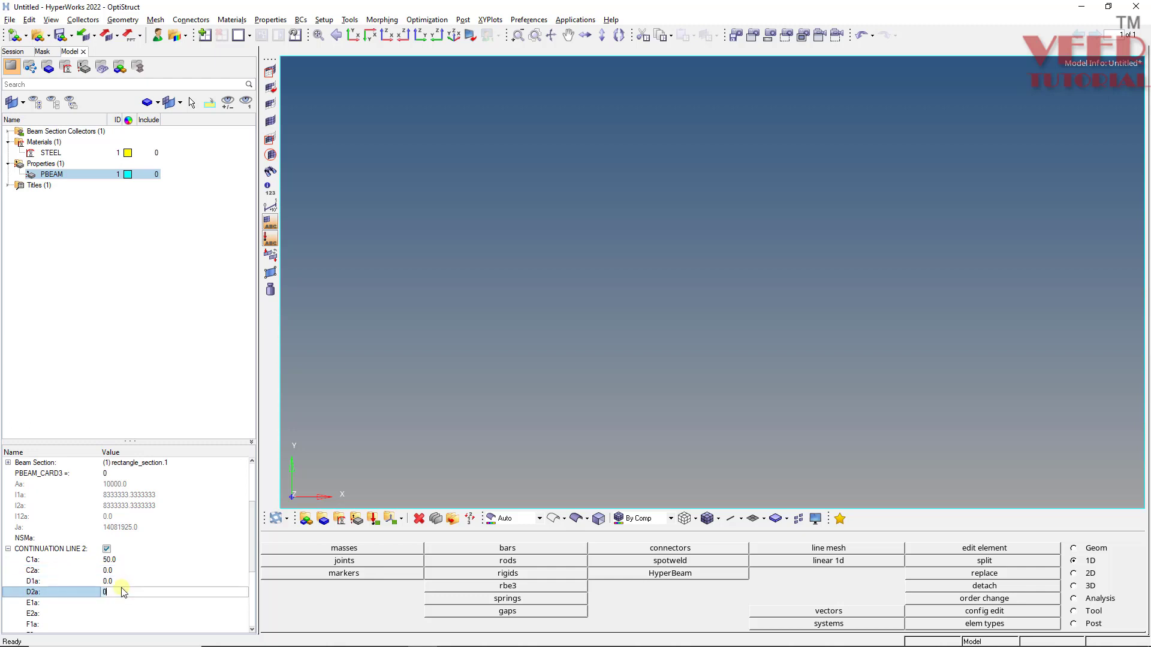
pyautogui.write('50')
# Set the remaining PBEAM stress recovery points in CONTINUATION LINE 2: E1a -50, E2a 0, F1a 0 and F2a -50
pyautogui.click(143, 603)
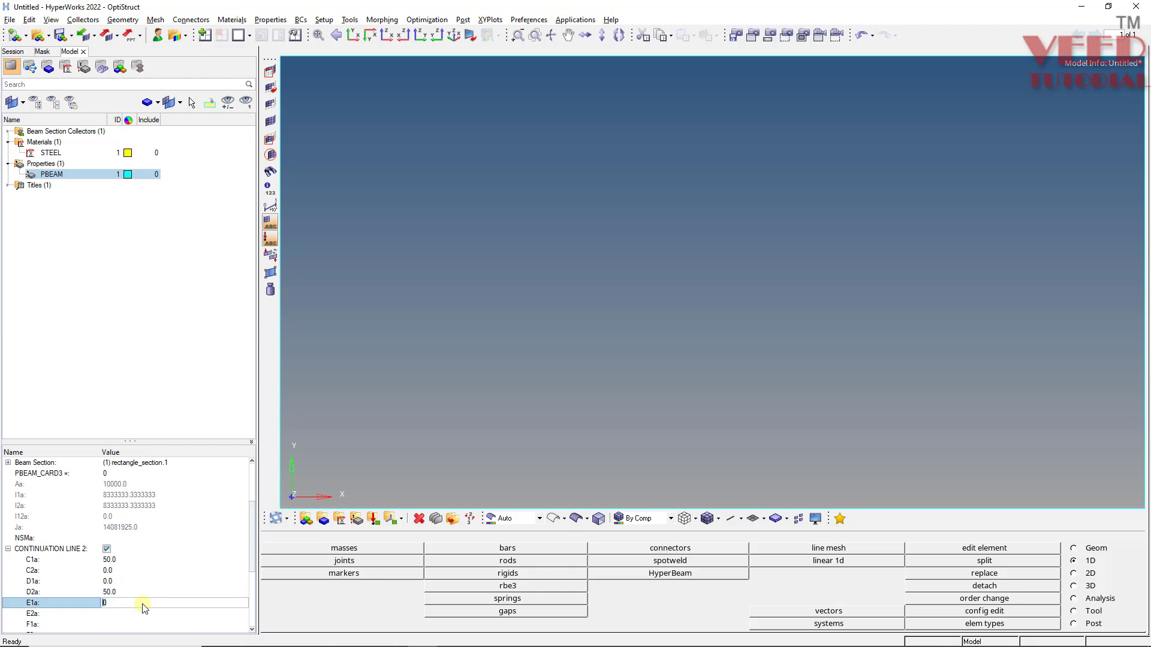
pyautogui.click(146, 613)
pyautogui.scroll(-3, 138, 588)
pyautogui.click(126, 549)
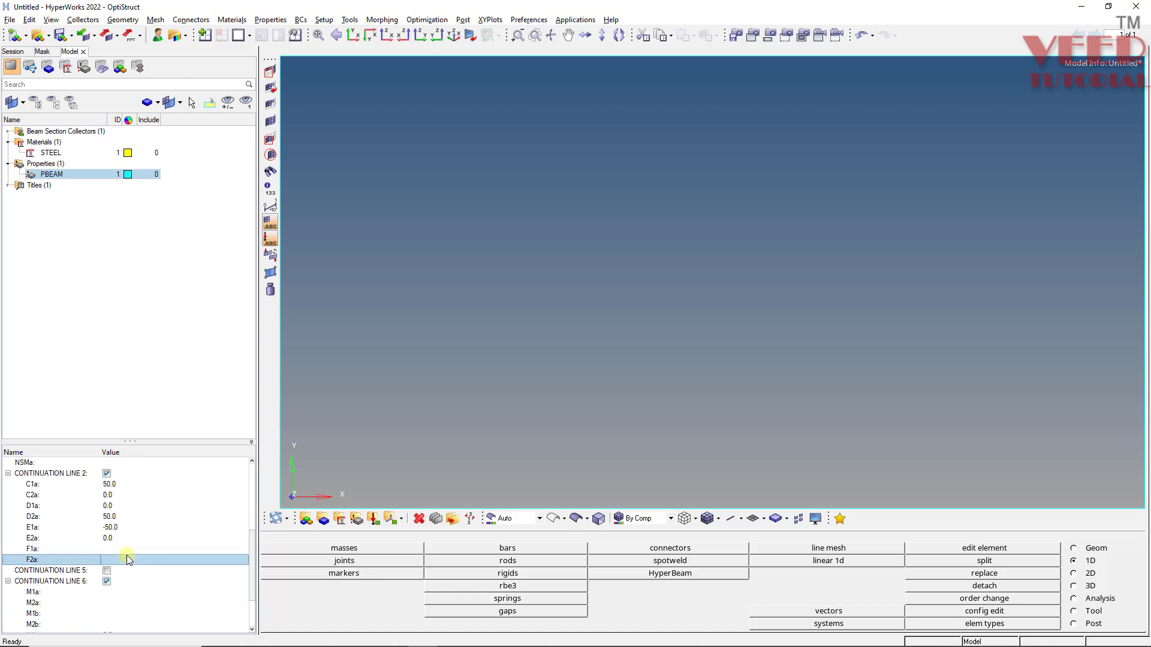
pyautogui.click(118, 559)
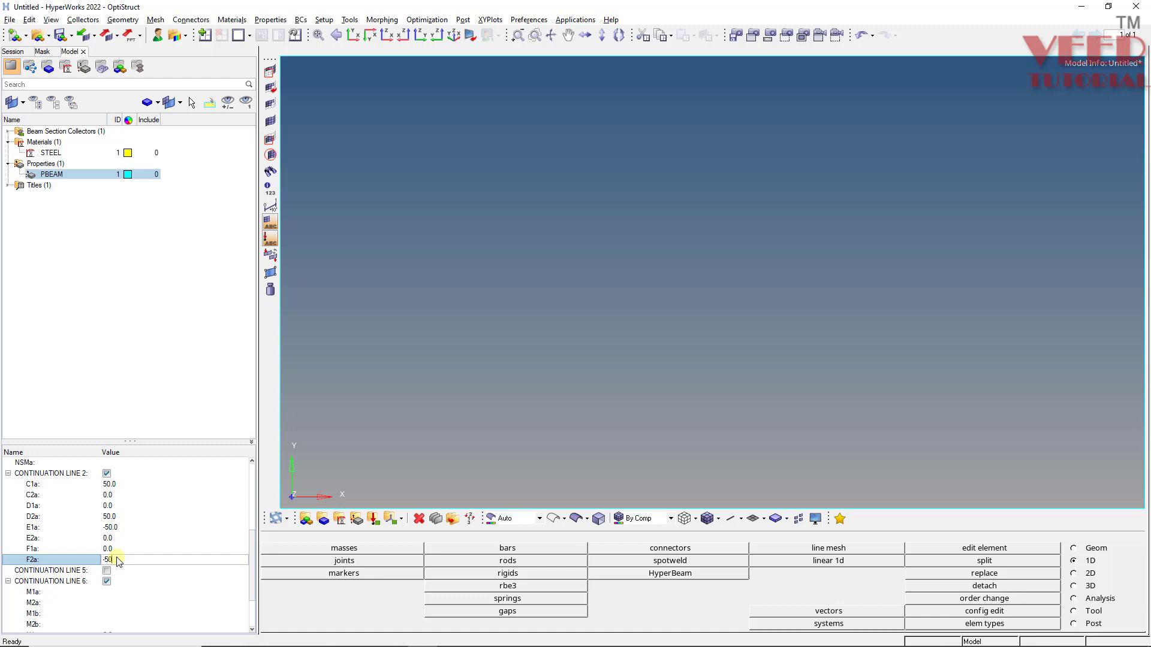
pyautogui.click(356, 422)
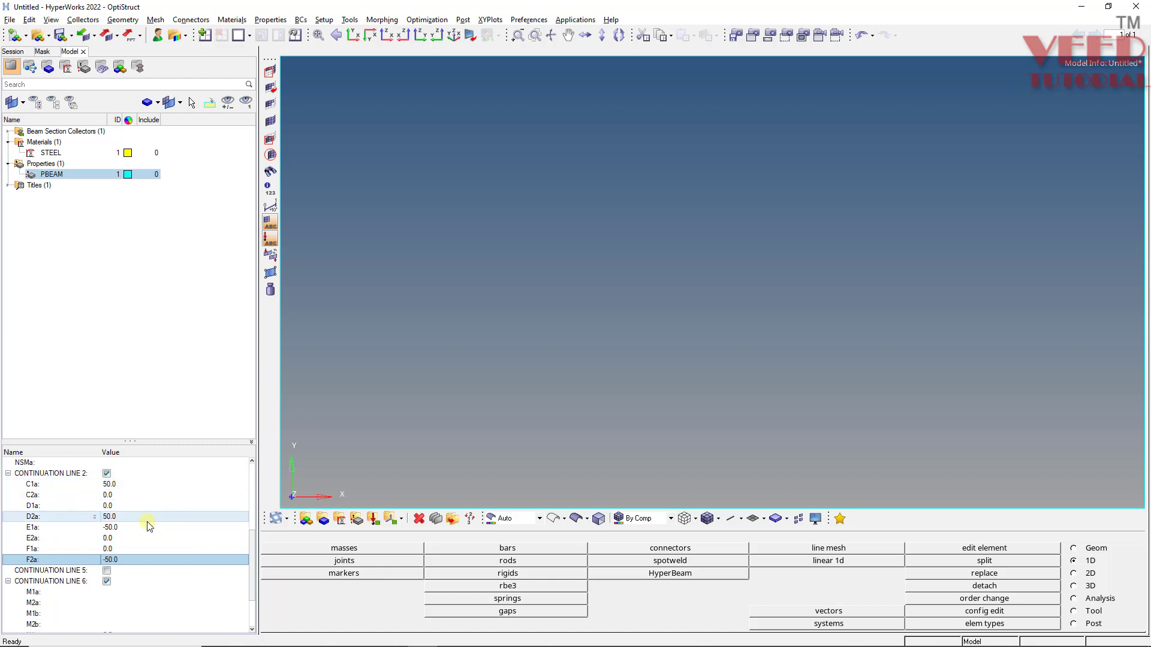
pyautogui.moveTo(250, 547); pyautogui.dragTo(250, 474)
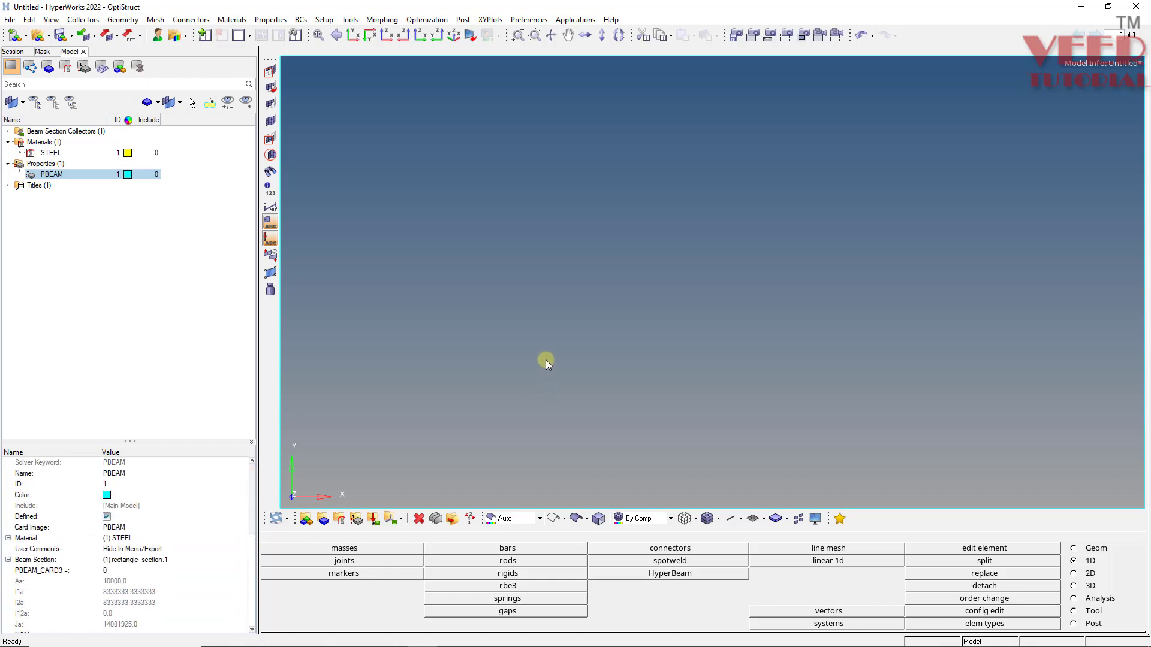